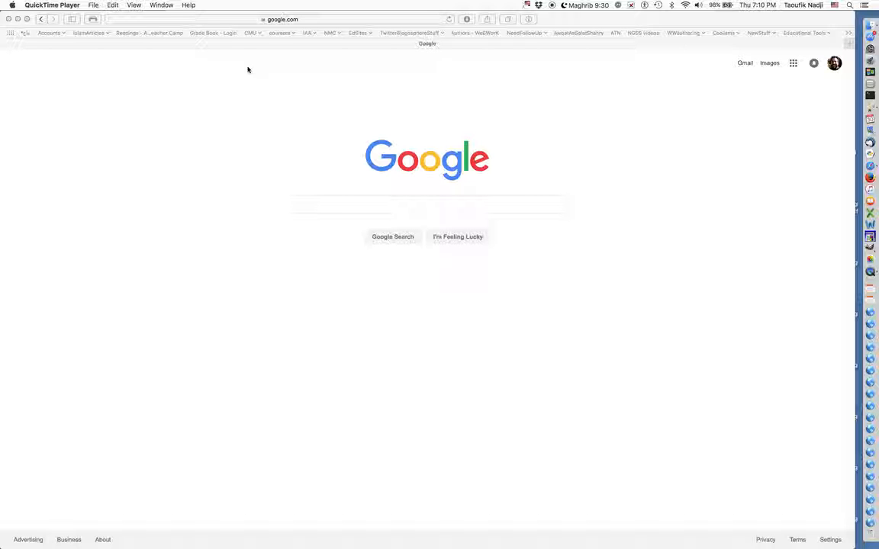
Step: Go to desmos.com and open a blank graph in the graphing calculator
{"action": "left_click", "coordinate": [308, 20]}
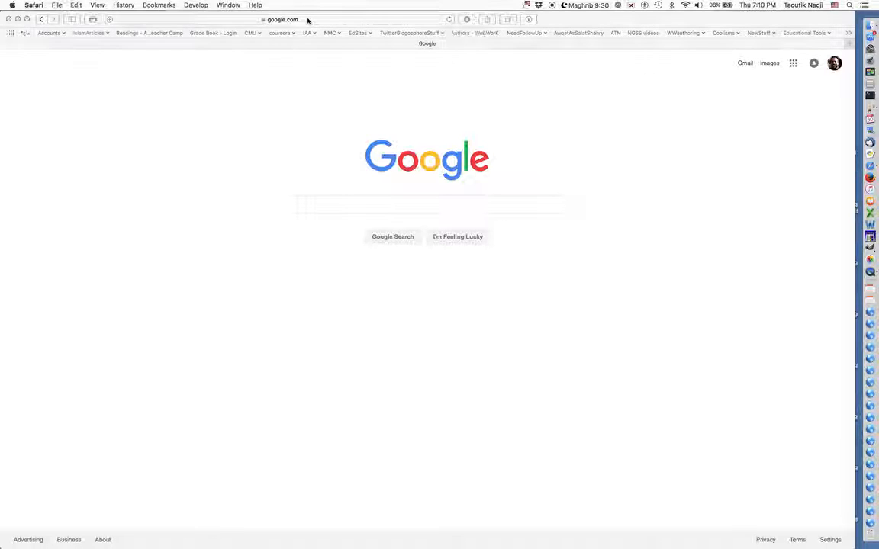
{"action": "left_click", "coordinate": [302, 20]}
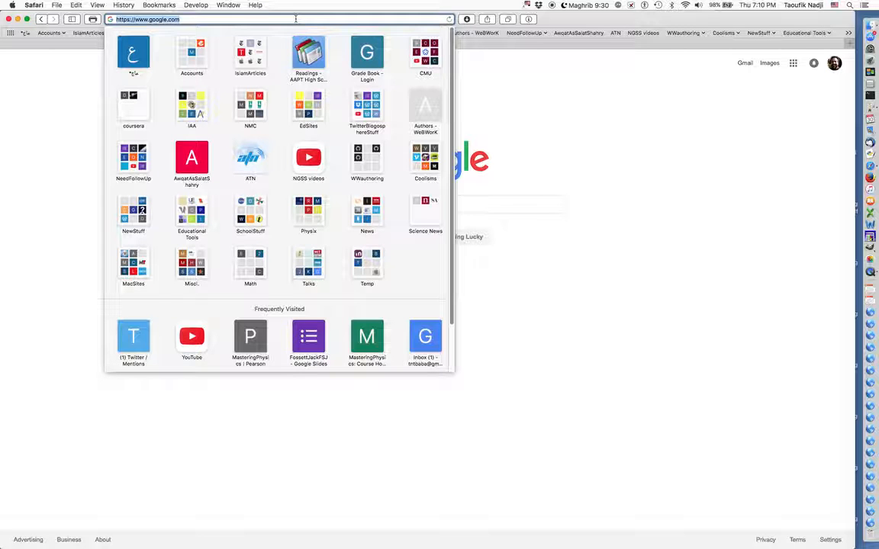
{"action": "type", "text": "desmos.com — Desmos | Beautiful, Free Math"}
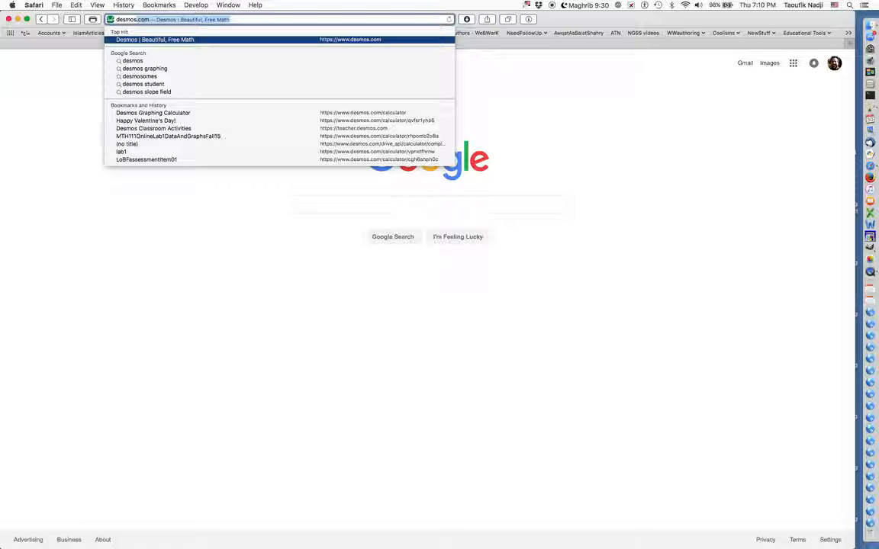
{"action": "key", "text": "Return"}
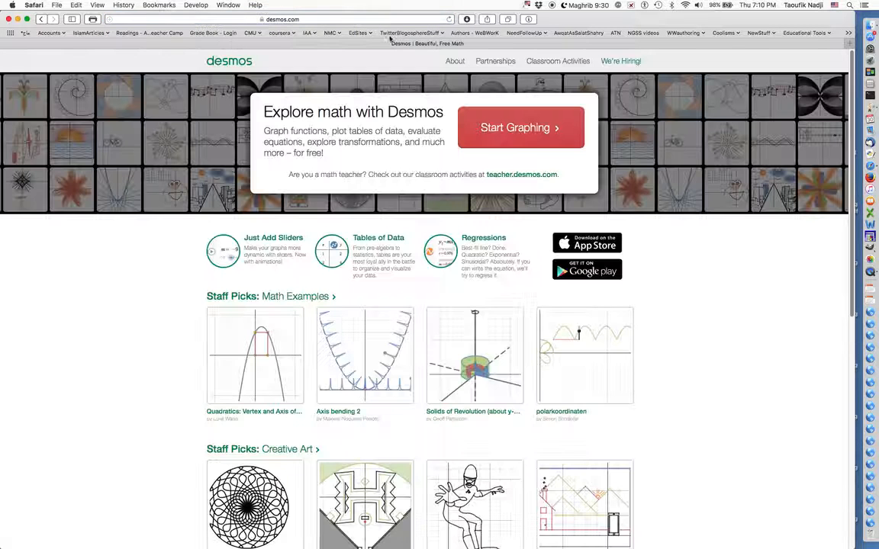
{"action": "left_click", "coordinate": [500, 130]}
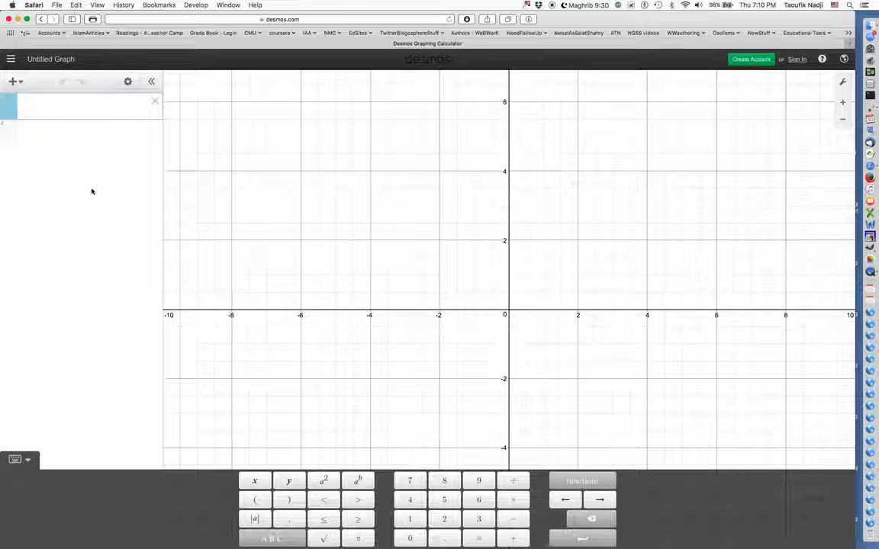
Step: Graph the line y = 2x + 3 as a trial and clear the expression
{"action": "type", "text": "y = "}
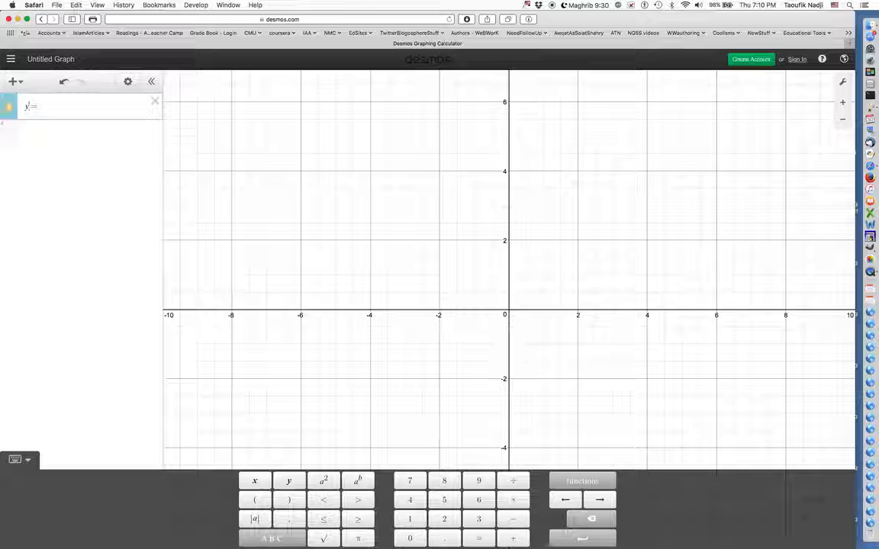
{"action": "type", "text": "2x + 3"}
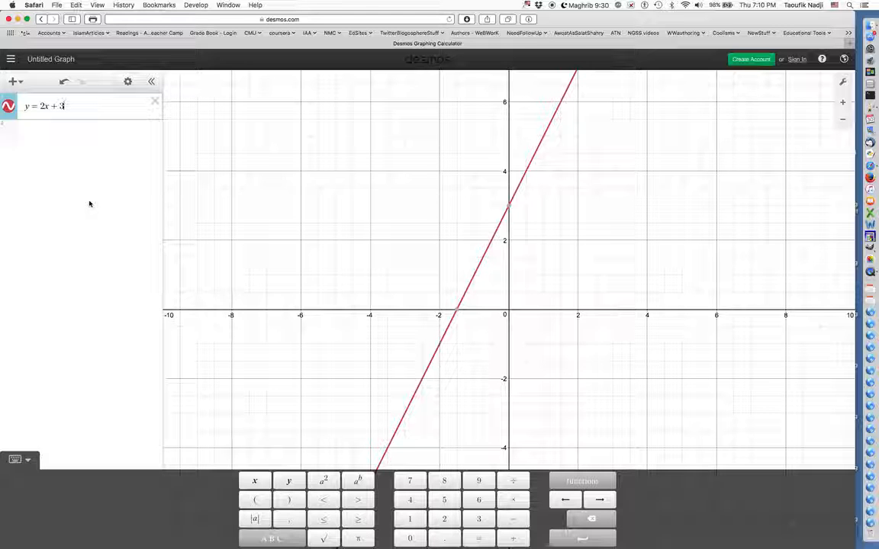
{"action": "key", "text": "BackSpace"}
{"action": "key", "text": "BackSpace"}
{"action": "key", "text": "BackSpace"}
{"action": "key", "text": "BackSpace"}
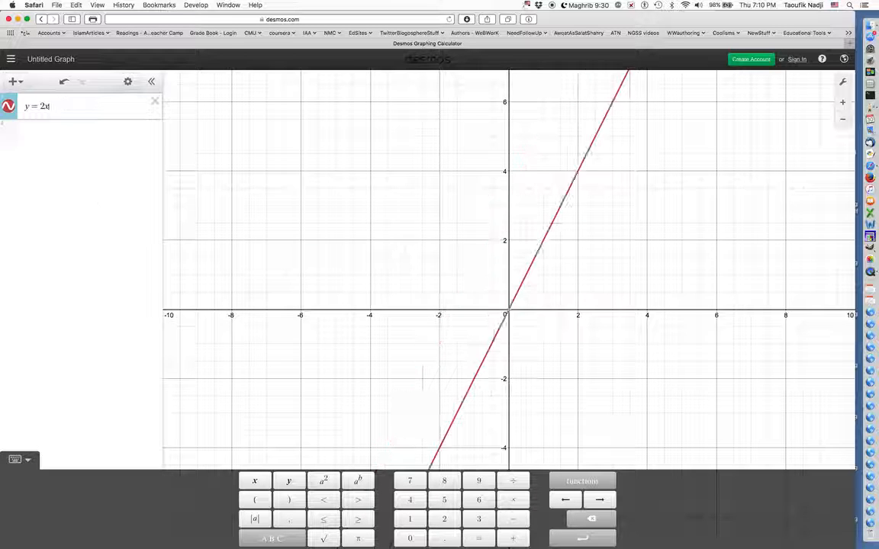
{"action": "key", "text": "BackSpace"}
{"action": "key", "text": "BackSpace"}
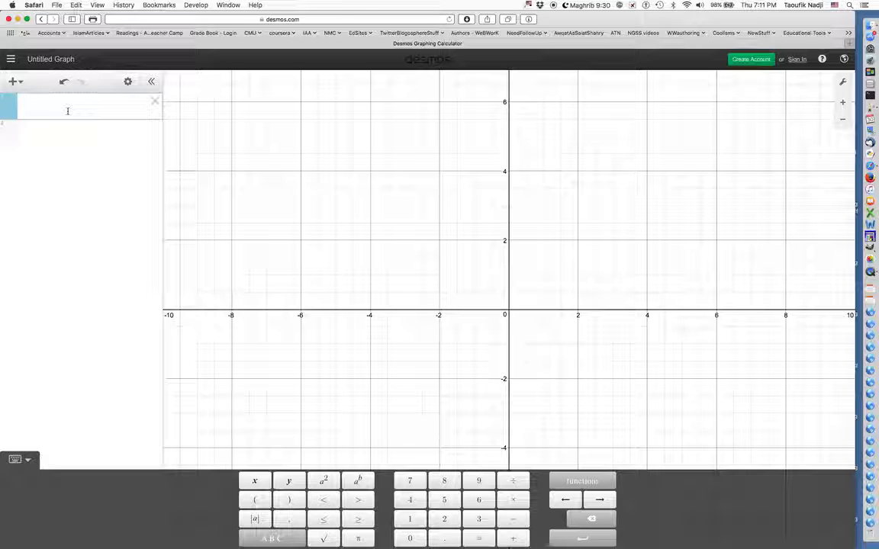
Step: Add a table and fill its x₁ column with the whole numbers 1 through 7
{"action": "left_click", "coordinate": [17, 82]}
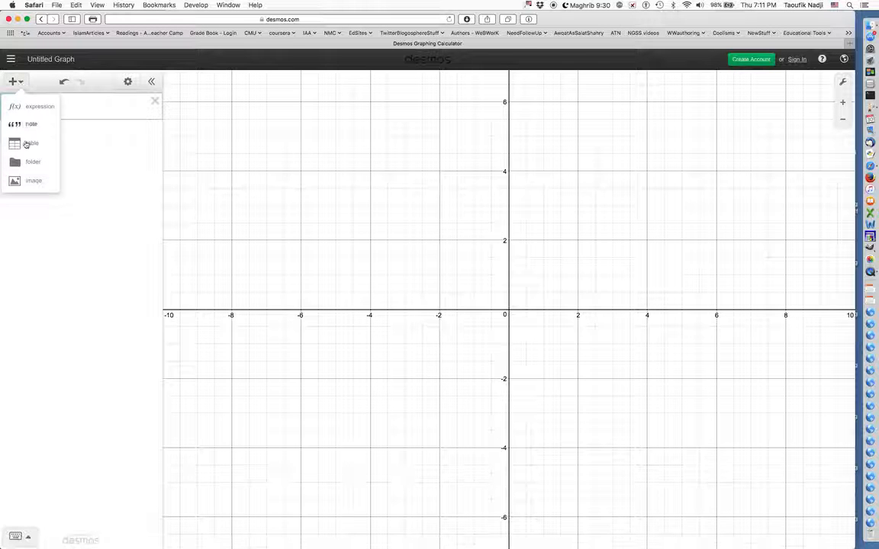
{"action": "left_click", "coordinate": [21, 148]}
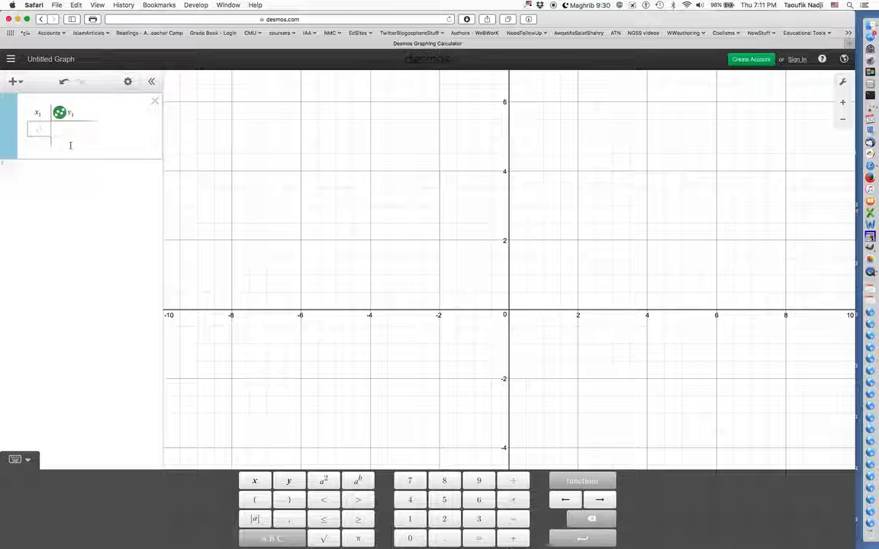
{"action": "type", "text": "1"}
{"action": "key", "text": "Return"}
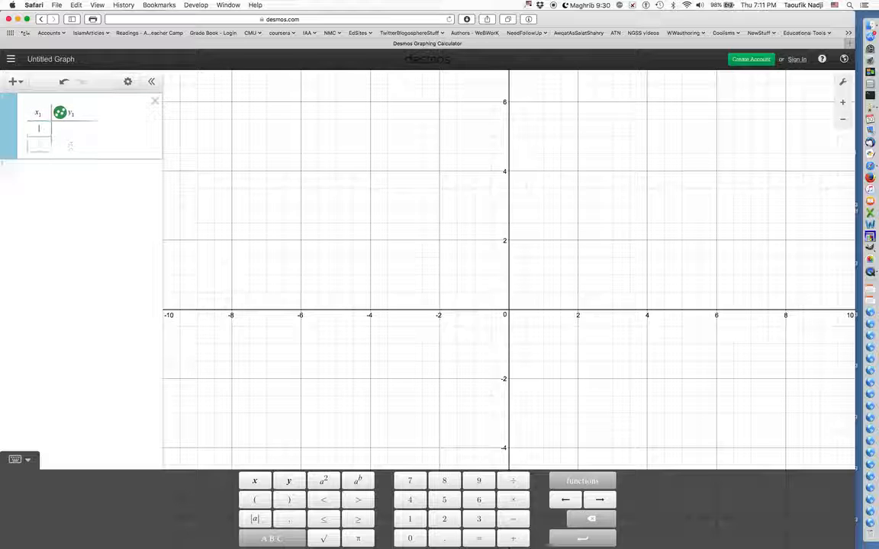
{"action": "type", "text": "2"}
{"action": "key", "text": "Return"}
{"action": "type", "text": "2"}
{"action": "key", "text": "Return"}
{"action": "type", "text": "4"}
{"action": "key", "text": "Return"}
{"action": "type", "text": "5"}
{"action": "key", "text": "Return"}
{"action": "type", "text": "6"}
{"action": "key", "text": "Return"}
{"action": "key", "text": "Return"}
{"action": "type", "text": "7"}
Step: Fill the table's y₁ column, starting at the first row, with 2, 3, 5, 7, 11, 13 and 17
{"action": "key", "text": "Right"}
{"action": "key", "text": "Up"}
{"action": "key", "text": "Up"}
{"action": "key", "text": "Up"}
{"action": "key", "text": "Up"}
{"action": "key", "text": "Up"}
{"action": "key", "text": "Up"}
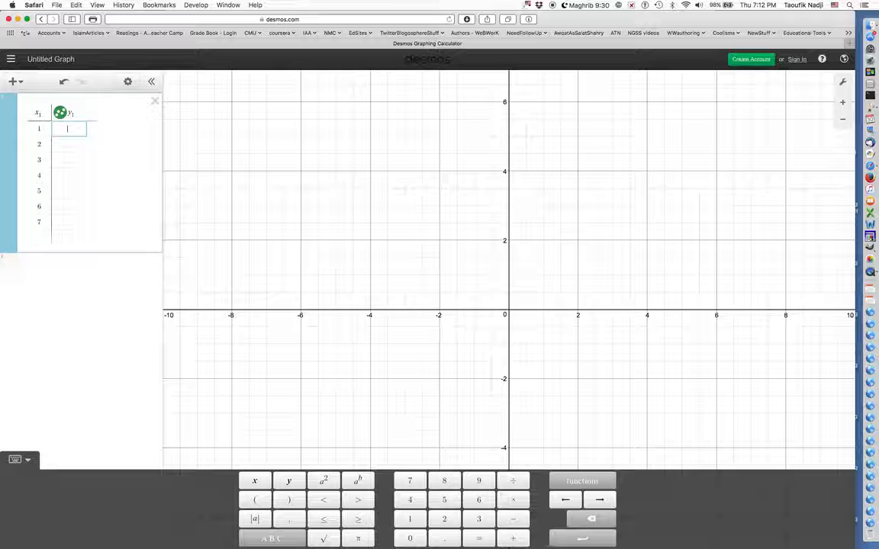
{"action": "type", "text": "2"}
{"action": "key", "text": "Return"}
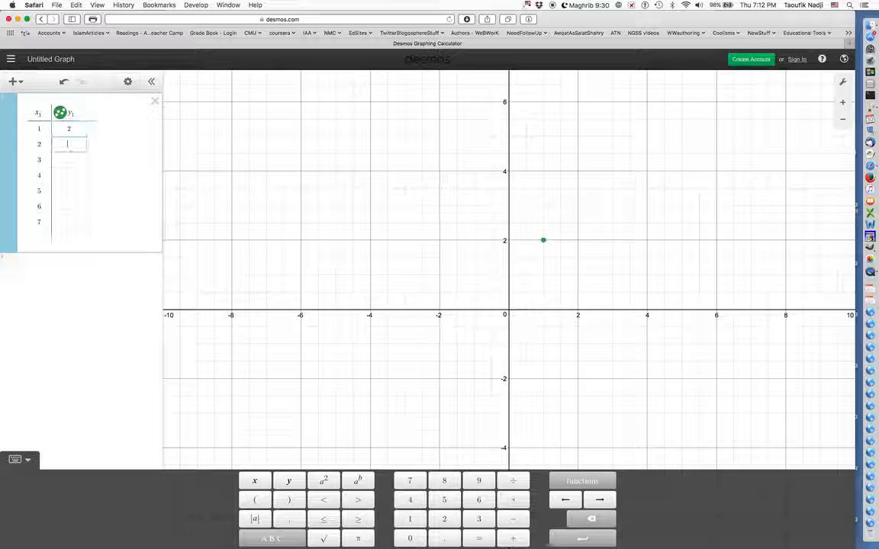
{"action": "type", "text": "3"}
{"action": "key", "text": "Return"}
{"action": "type", "text": "5"}
{"action": "key", "text": "Return"}
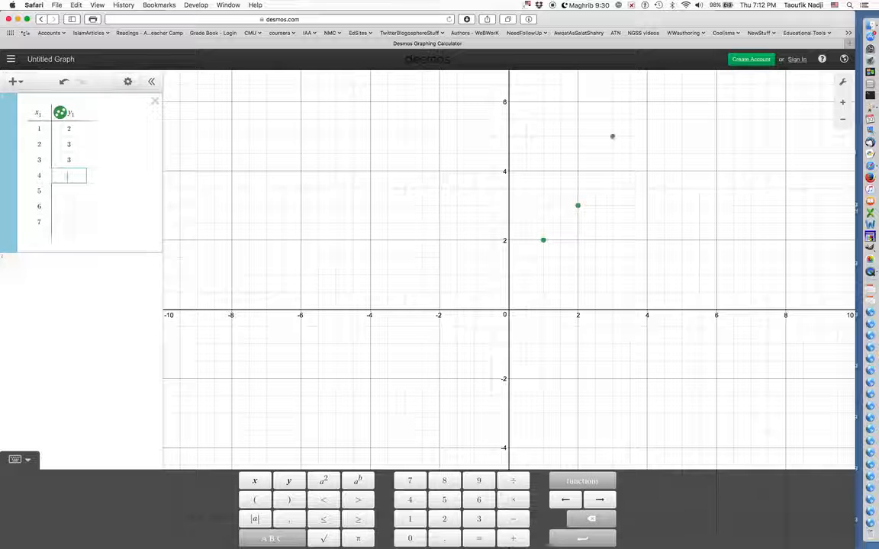
{"action": "type", "text": "7"}
{"action": "key", "text": "Return"}
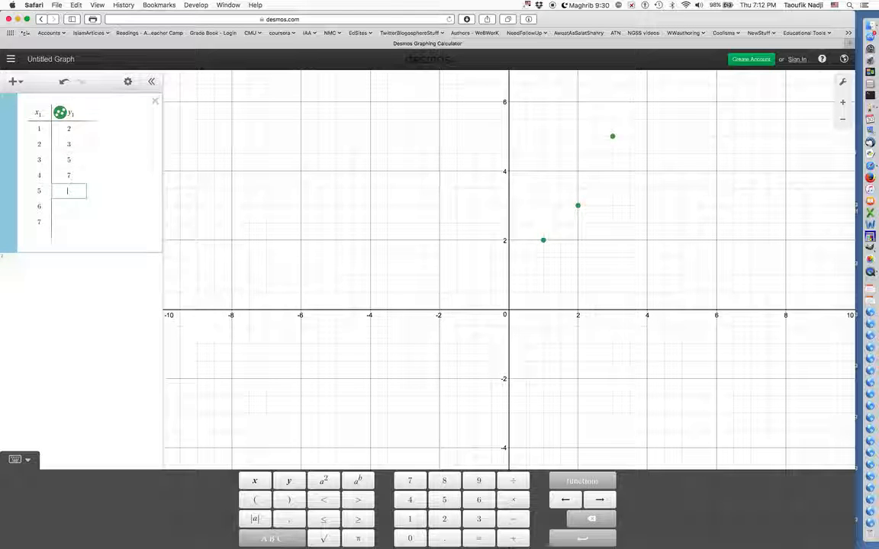
{"action": "type", "text": "11"}
{"action": "key", "text": "Return"}
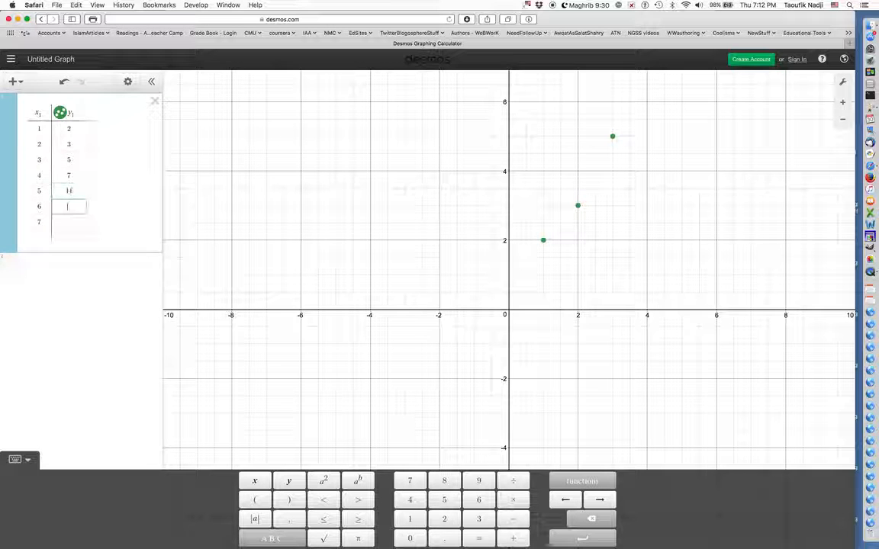
{"action": "type", "text": "13"}
{"action": "key", "text": "Return"}
{"action": "type", "text": "1"}
{"action": "type", "text": "1"}
{"action": "type", "text": "7"}
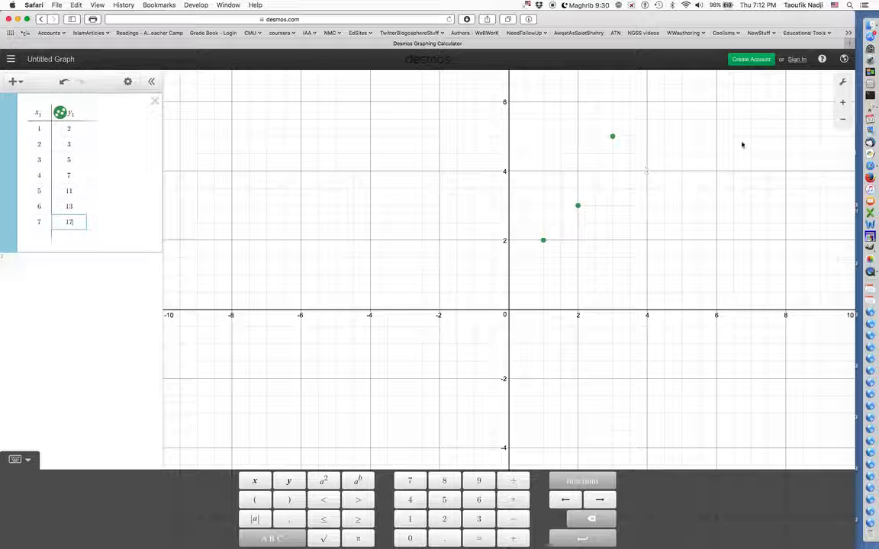
Step: Reframe the graph on the first quadrant, with the origin near the lower corner and all seven data points in view
{"action": "left_click", "coordinate": [844, 122]}
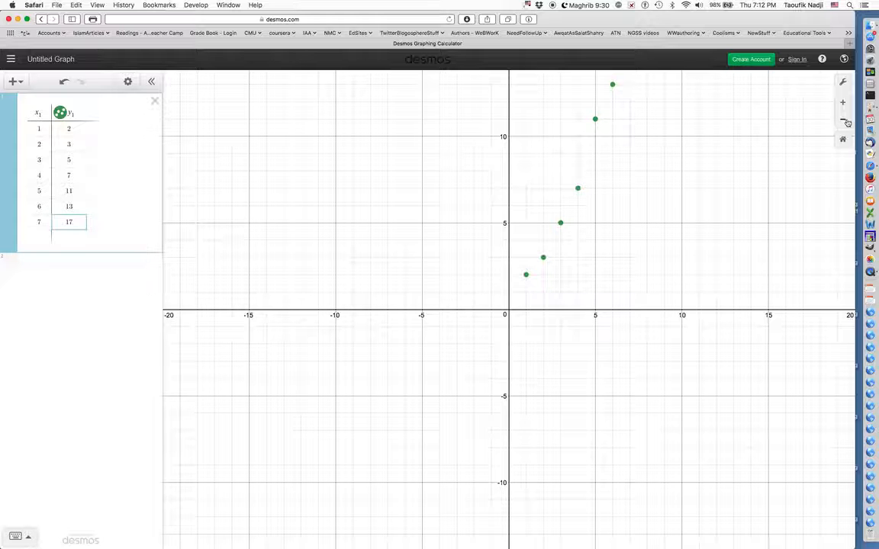
{"action": "left_click", "coordinate": [844, 105]}
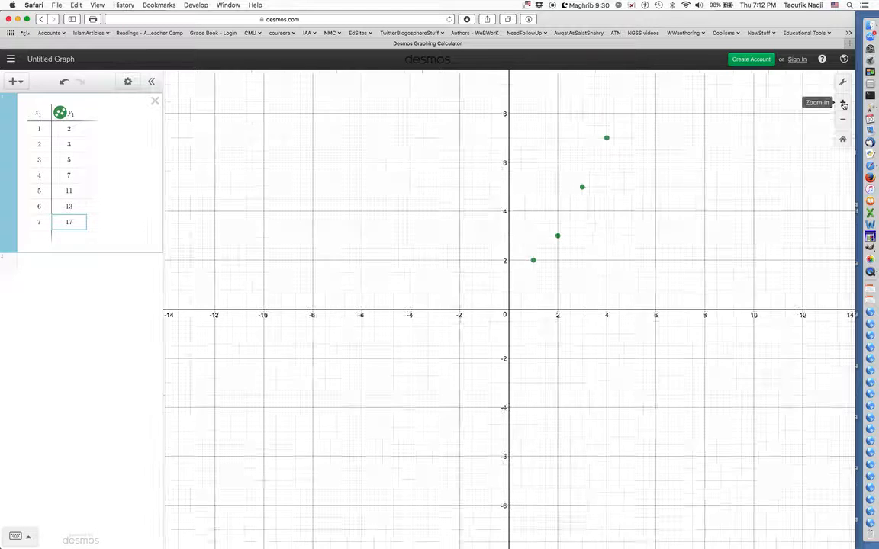
{"action": "left_click", "coordinate": [844, 104]}
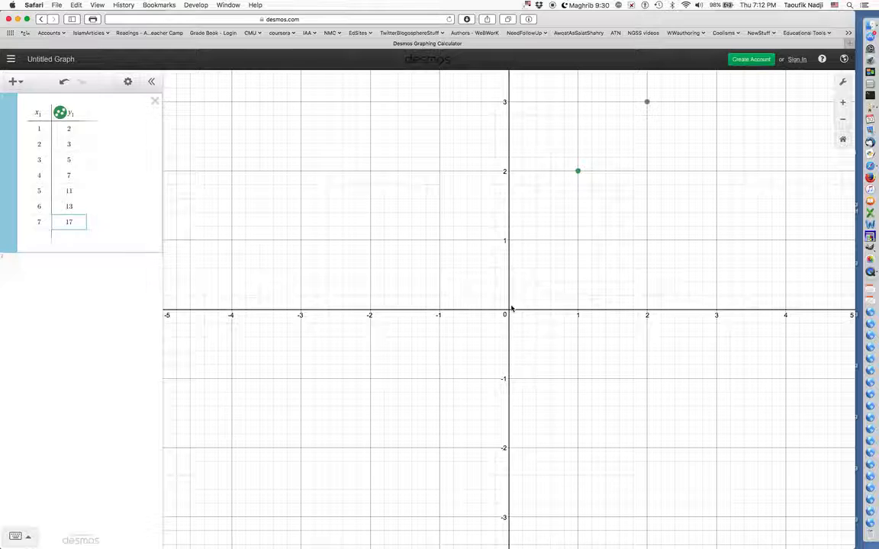
{"action": "left_click_drag", "start_coordinate": [511, 309], "coordinate": [209, 515]}
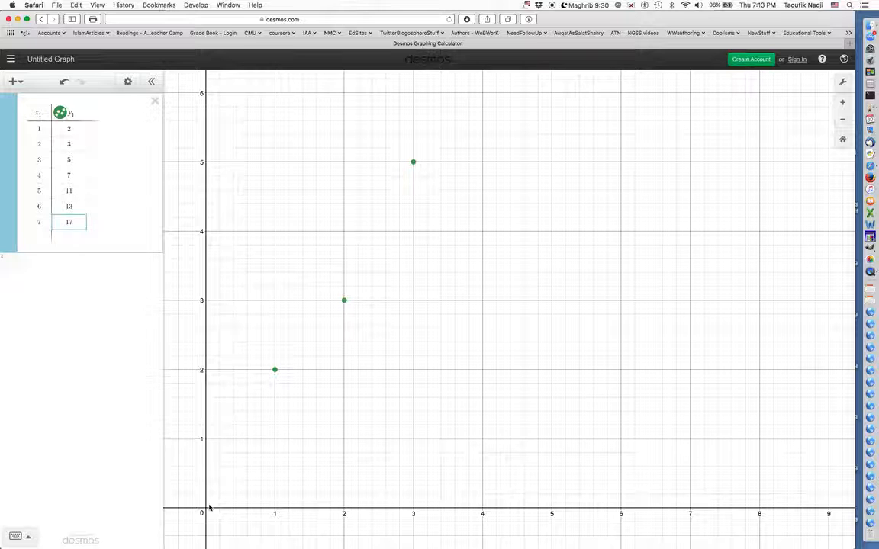
{"action": "left_click", "coordinate": [844, 120]}
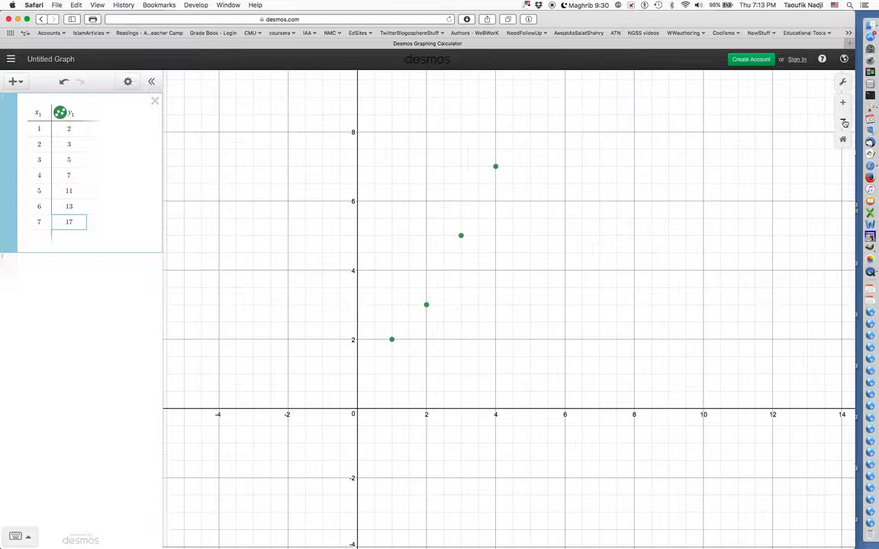
{"action": "left_click", "coordinate": [843, 120]}
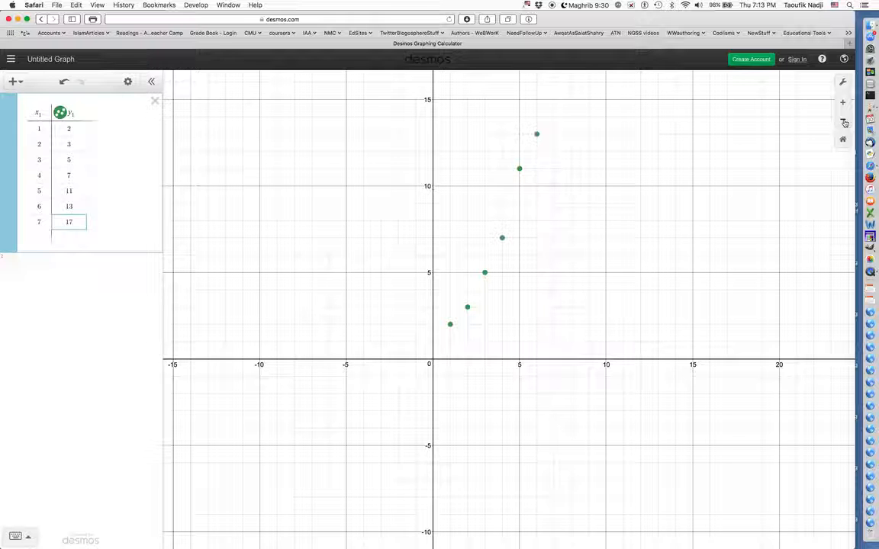
{"action": "left_click_drag", "start_coordinate": [437, 355], "coordinate": [205, 509]}
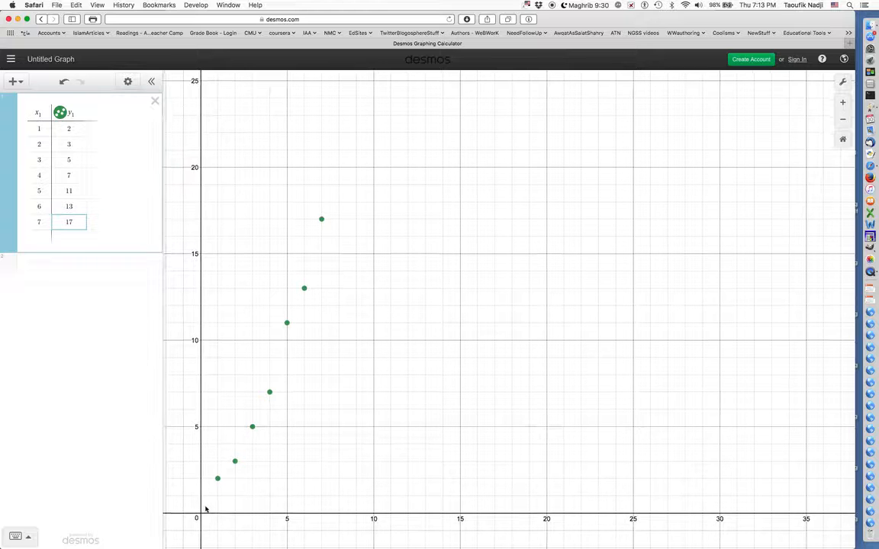
Step: Set the x-axis range of the graph from −2 to 10 in the graph settings
{"action": "left_click", "coordinate": [842, 83]}
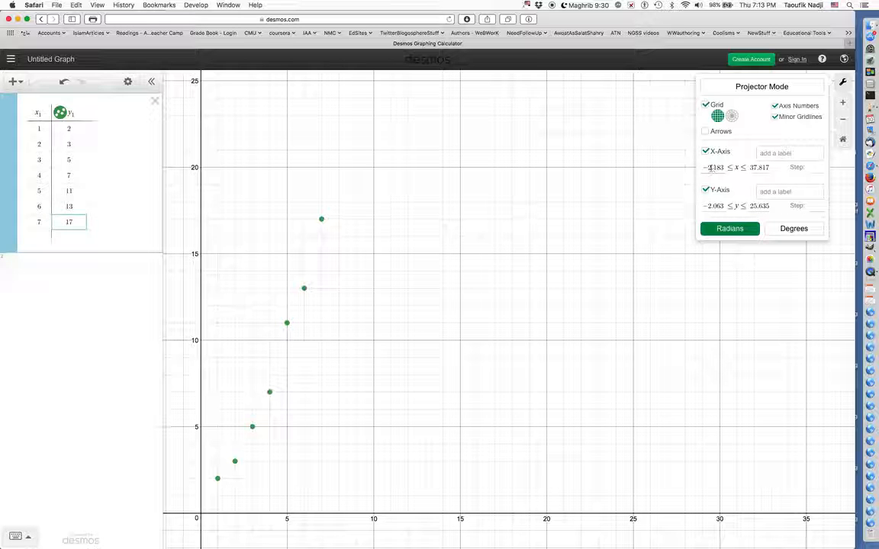
{"action": "left_click_drag", "start_coordinate": [711, 167], "coordinate": [720, 170]}
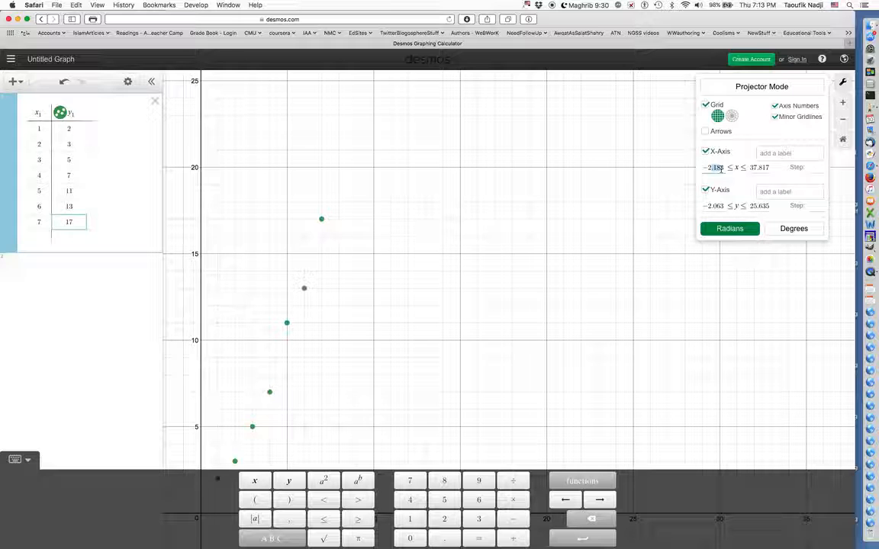
{"action": "type", "text": "3"}
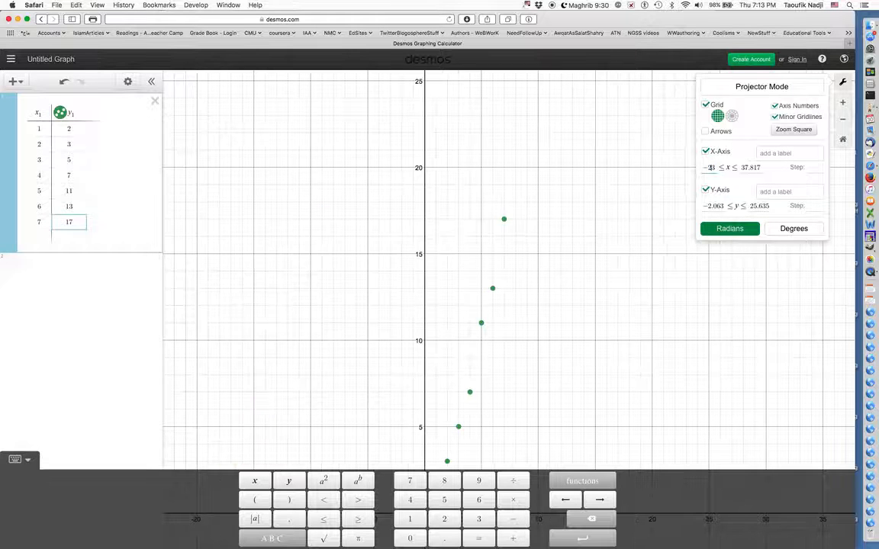
{"action": "key", "text": "BackSpace"}
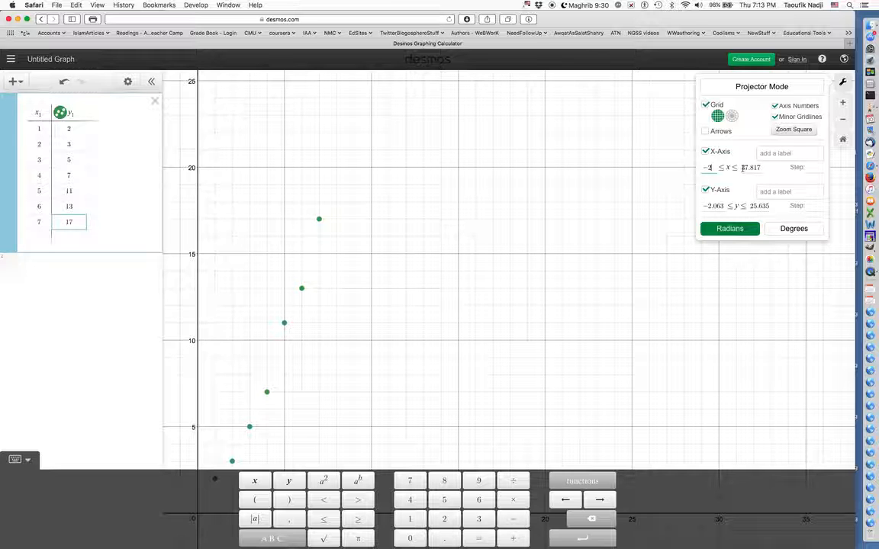
{"action": "left_click", "coordinate": [760, 168]}
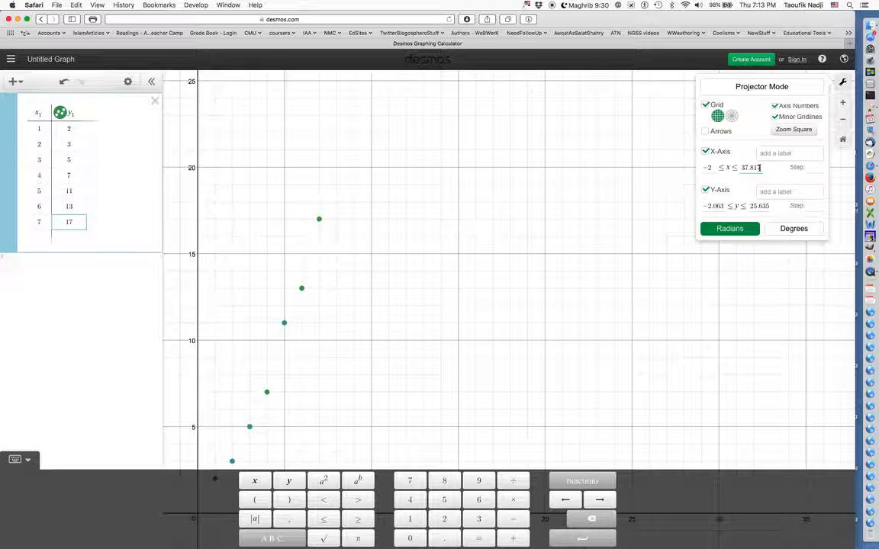
{"action": "key", "text": "BackSpace"}
{"action": "key", "text": "BackSpace"}
{"action": "key", "text": "BackSpace"}
{"action": "key", "text": "BackSpace"}
{"action": "key", "text": "BackSpace"}
{"action": "key", "text": "BackSpace"}
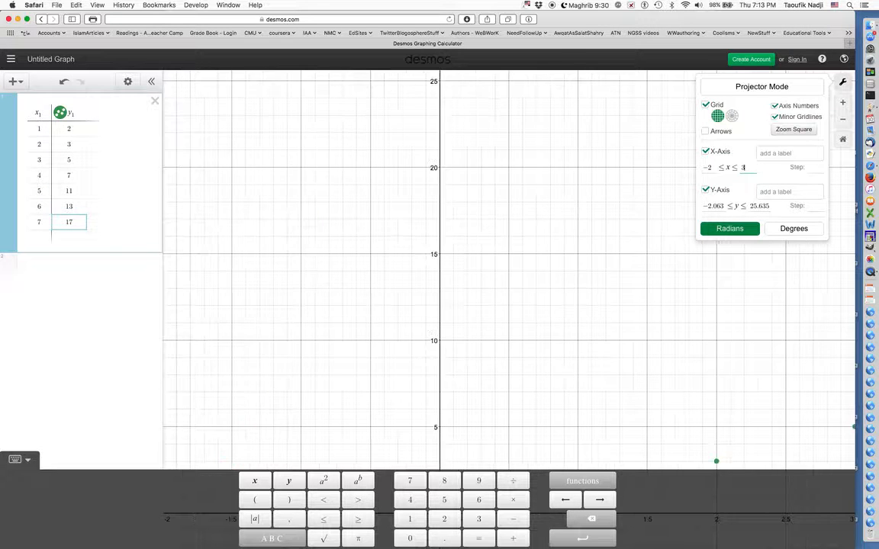
{"action": "type", "text": "10"}
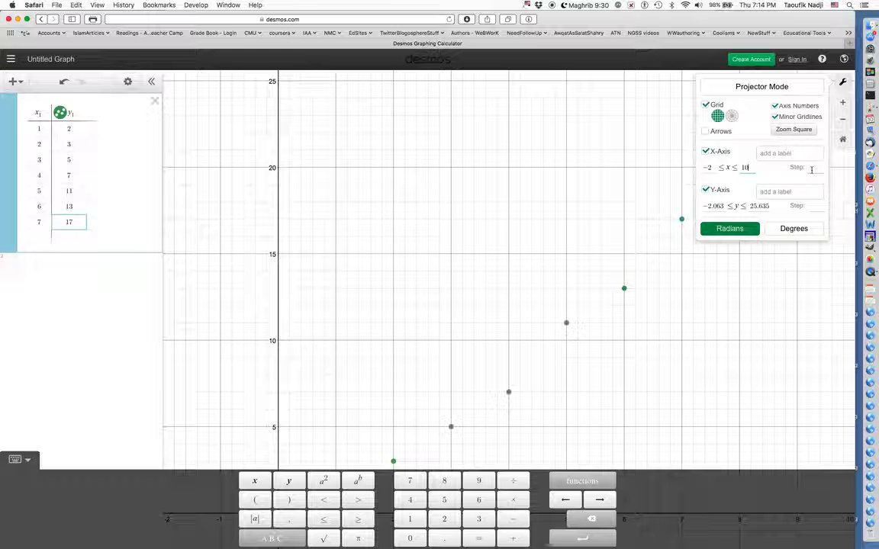
Step: Set the y-axis range of the graph from −2 to 20, and clear the on-screen keypad and graph settings out of view
{"action": "left_click", "coordinate": [710, 206]}
{"action": "left_click_drag", "start_coordinate": [710, 206], "coordinate": [722, 207]}
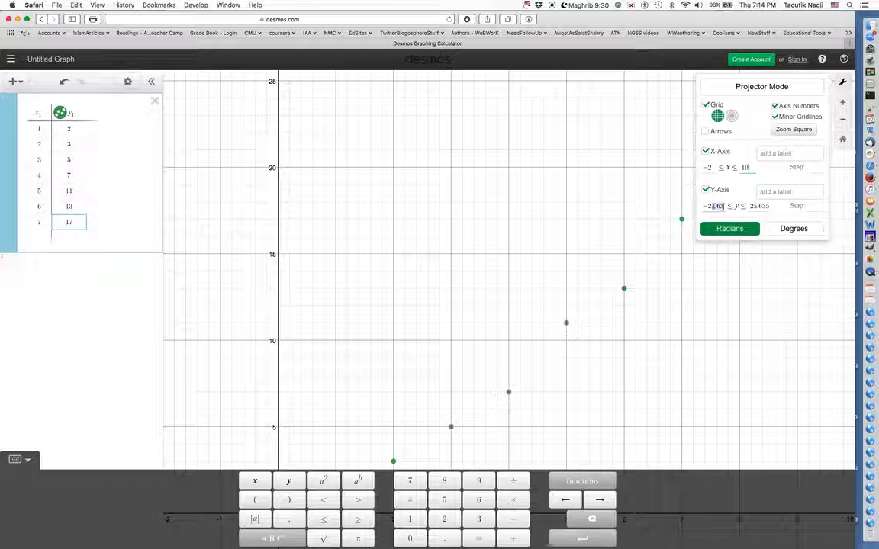
{"action": "key", "text": "BackSpace"}
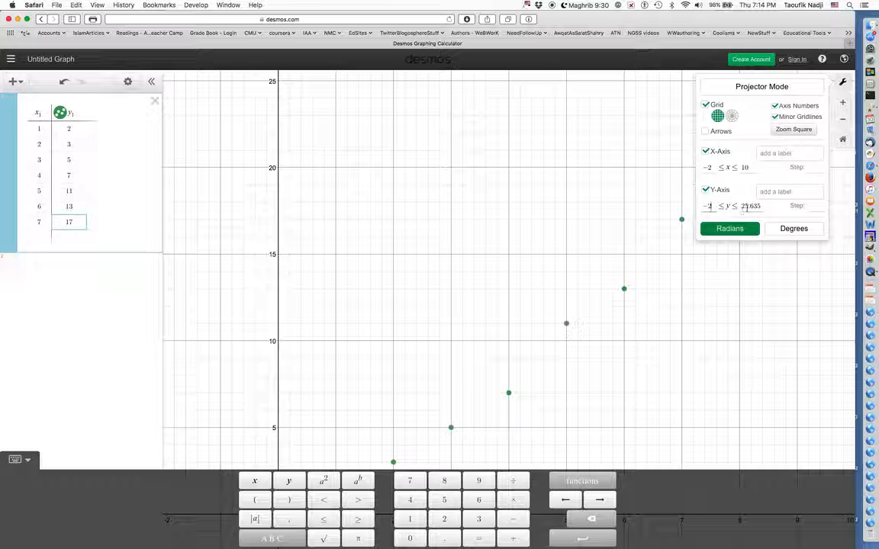
{"action": "left_click_drag", "start_coordinate": [742, 206], "coordinate": [760, 207]}
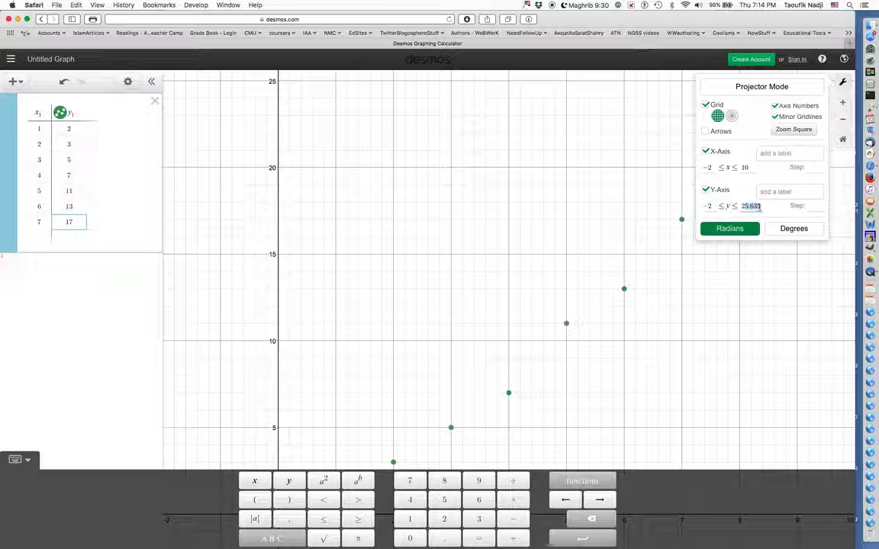
{"action": "type", "text": "220"}
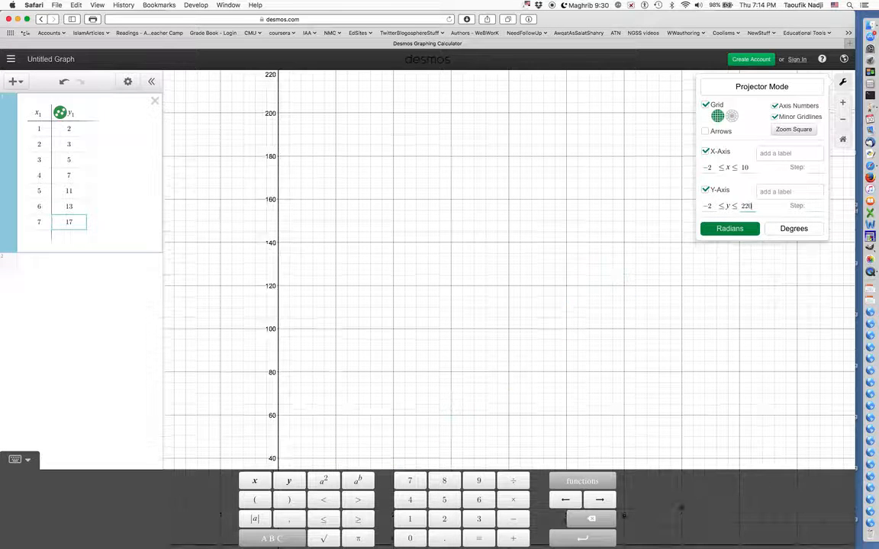
{"action": "key", "text": "BackSpace"}
{"action": "key", "text": "BackSpace"}
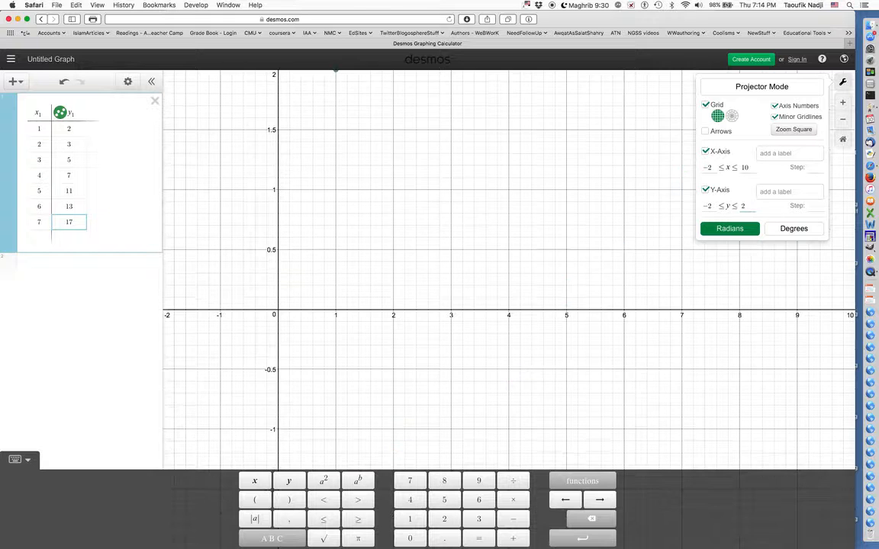
{"action": "type", "text": "0"}
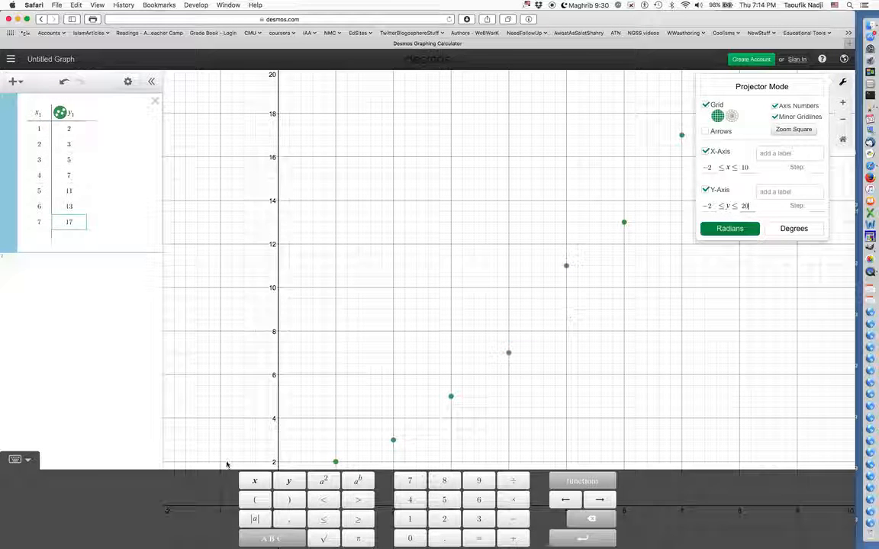
{"action": "left_click", "coordinate": [15, 459]}
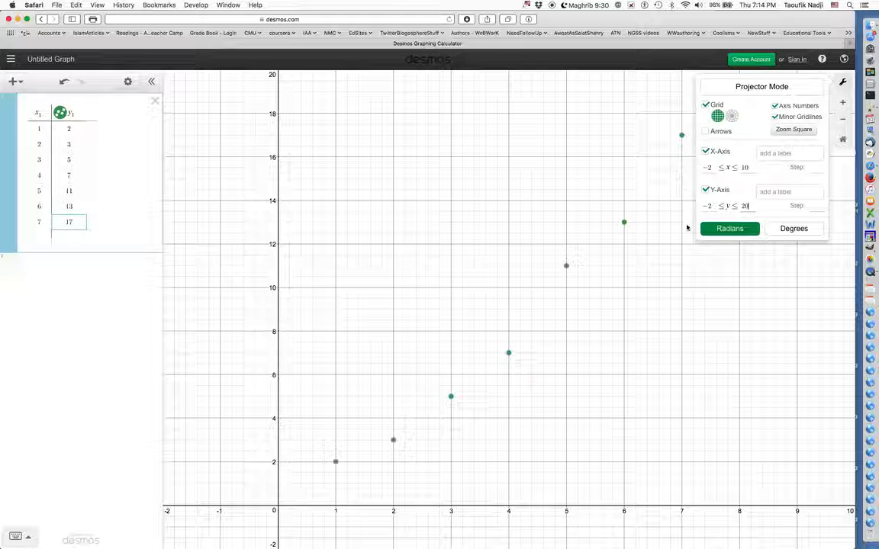
{"action": "left_click", "coordinate": [466, 253]}
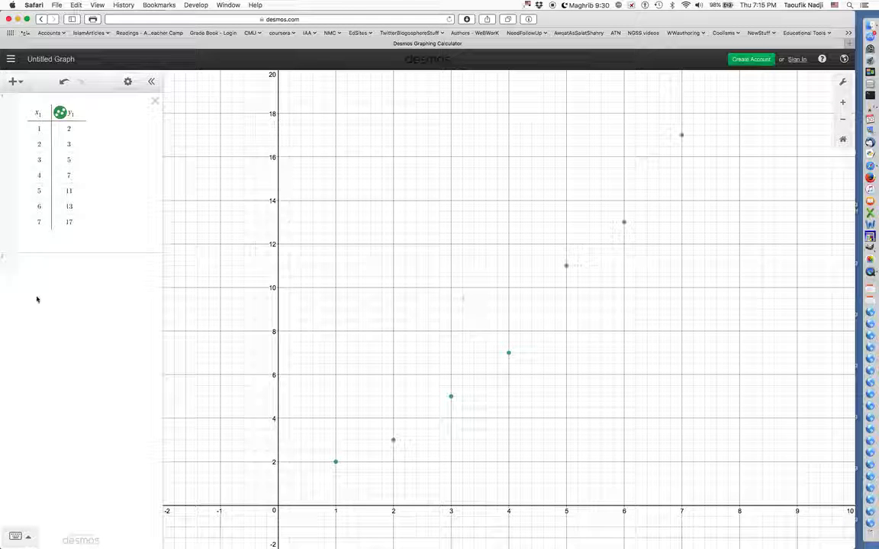
Step: Enter the regression model y₁ ~ m·x₁ in a new expression below the table and extend it with the intercept term + b
{"action": "left_click", "coordinate": [43, 265]}
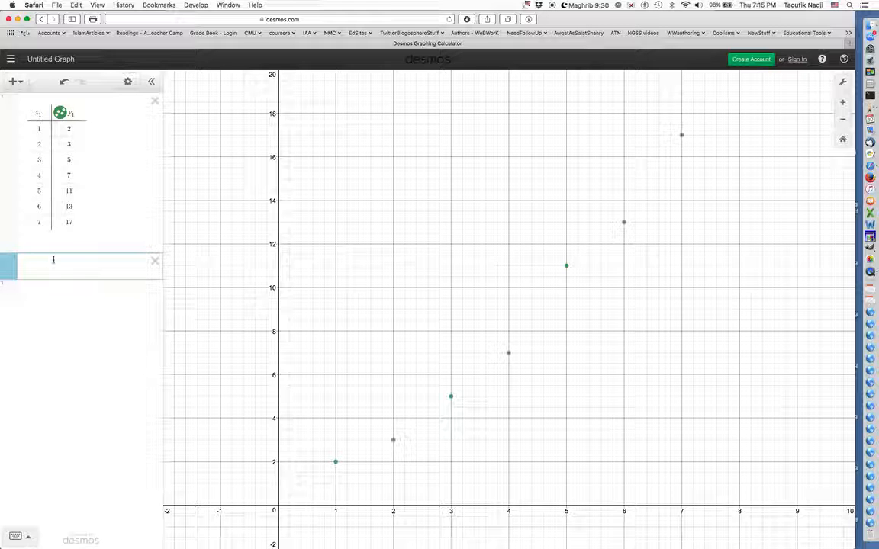
{"action": "type", "text": "1"}
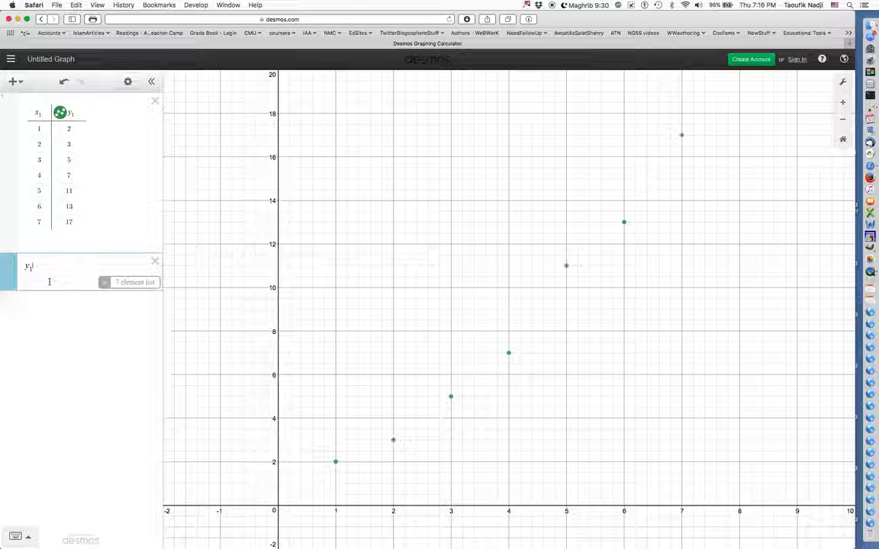
{"action": "type", "text": "~"}
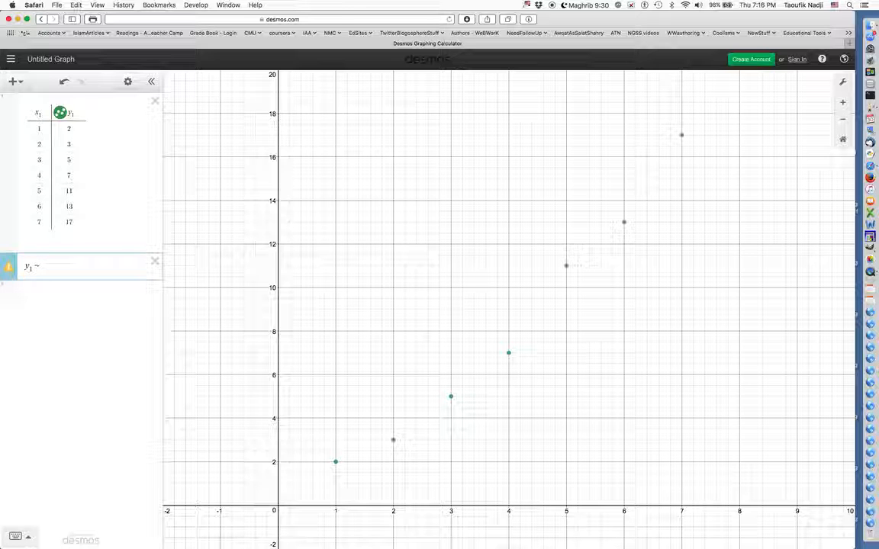
{"action": "type", "text": "m"}
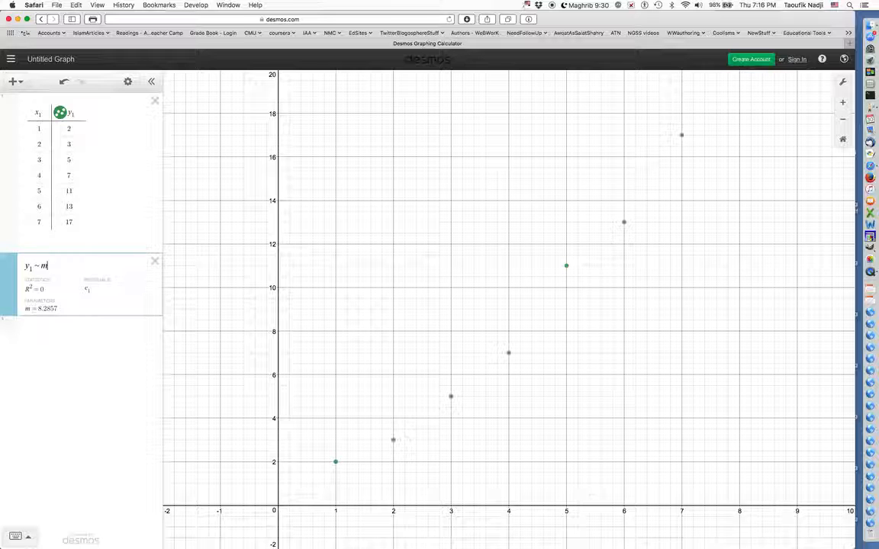
{"action": "type", "text": "*"}
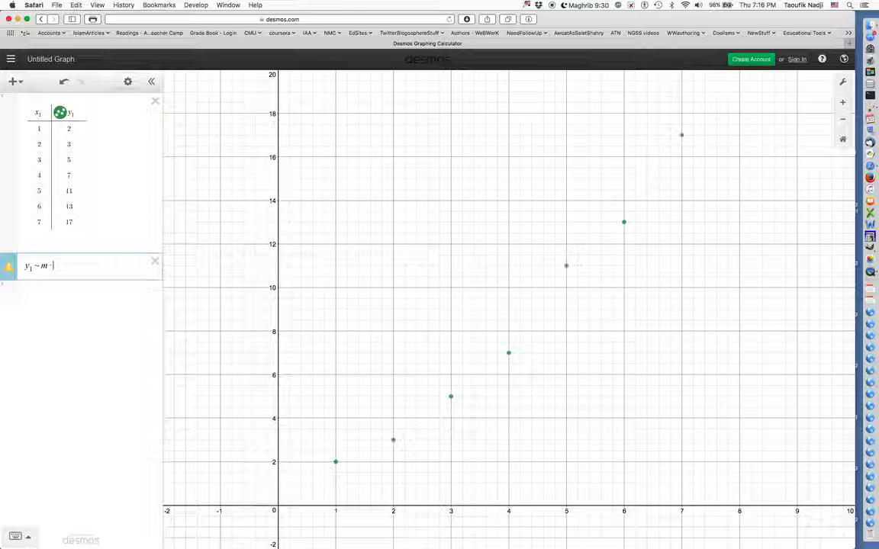
{"action": "type", "text": "x_"}
{"action": "type", "text": "1"}
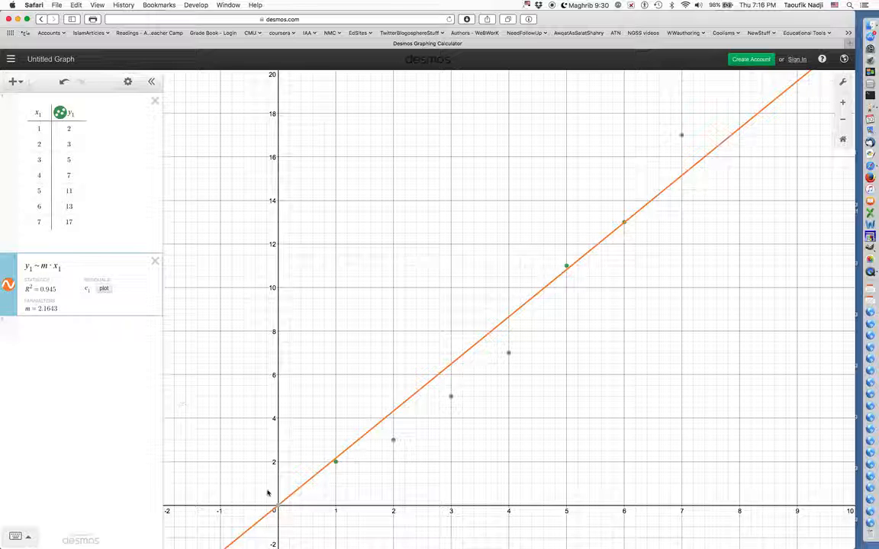
{"action": "mouse_move", "coordinate": [281, 511]}
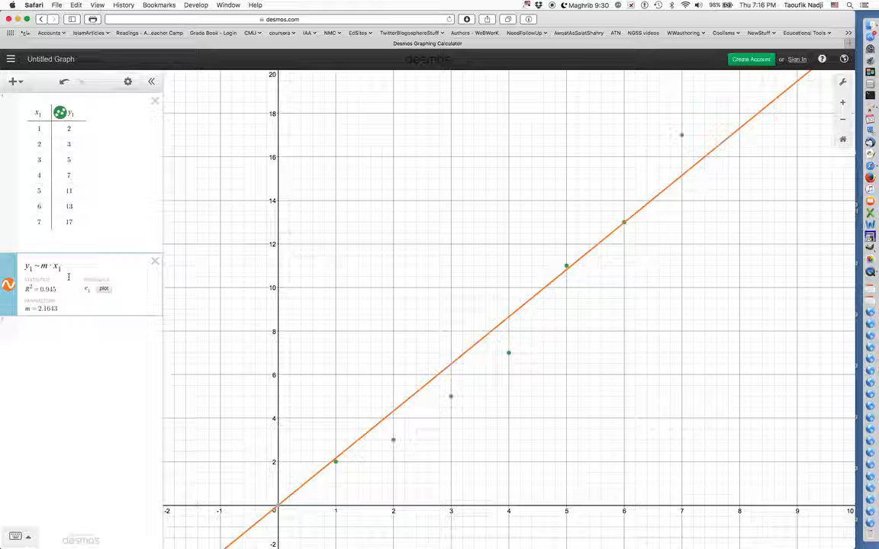
{"action": "type", "text": "+b"}
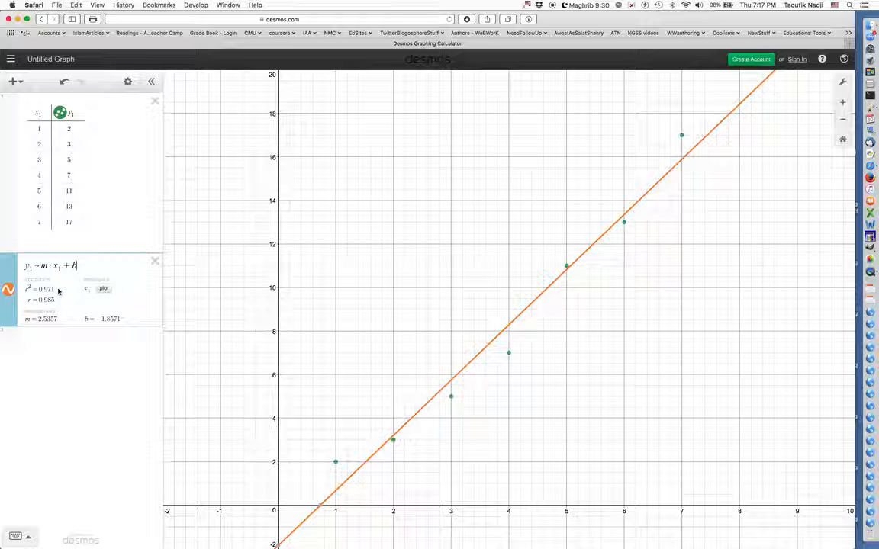
Step: Plot the regression's residuals e₁, toggle their points on the graph and leave them hidden, keeping the e₁ column in the table
{"action": "left_click", "coordinate": [104, 290]}
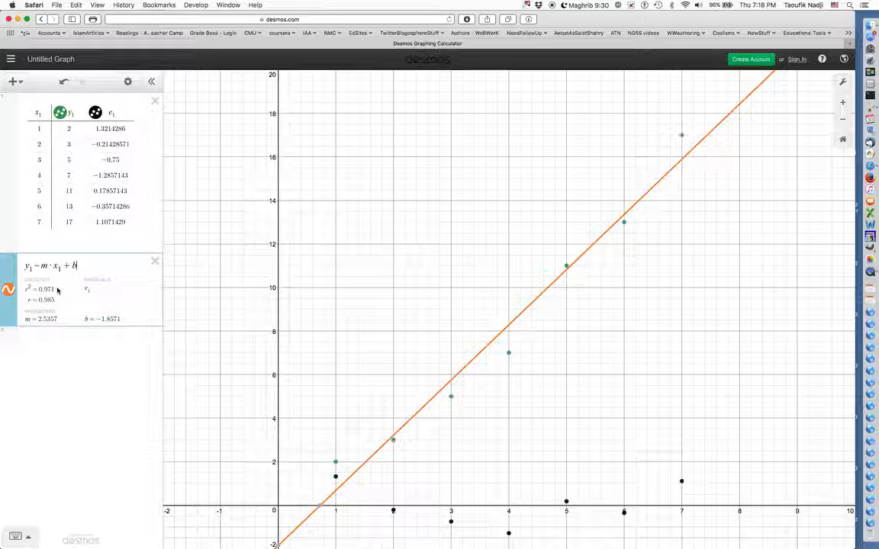
{"action": "left_click", "coordinate": [96, 115]}
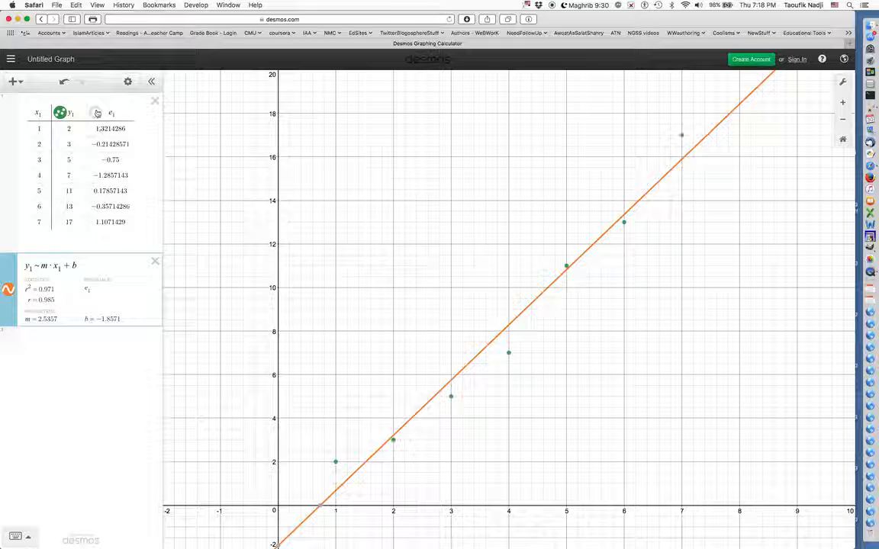
{"action": "left_click", "coordinate": [96, 113]}
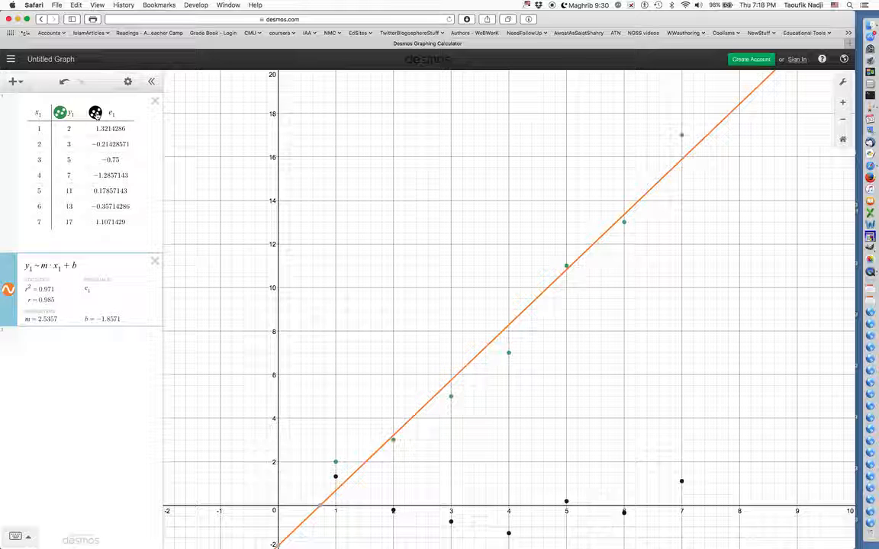
{"action": "left_click", "coordinate": [95, 113]}
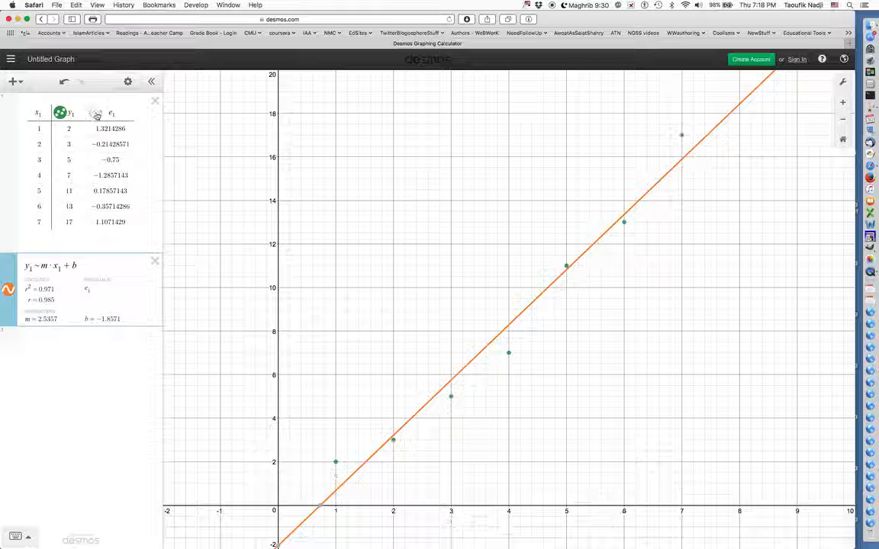